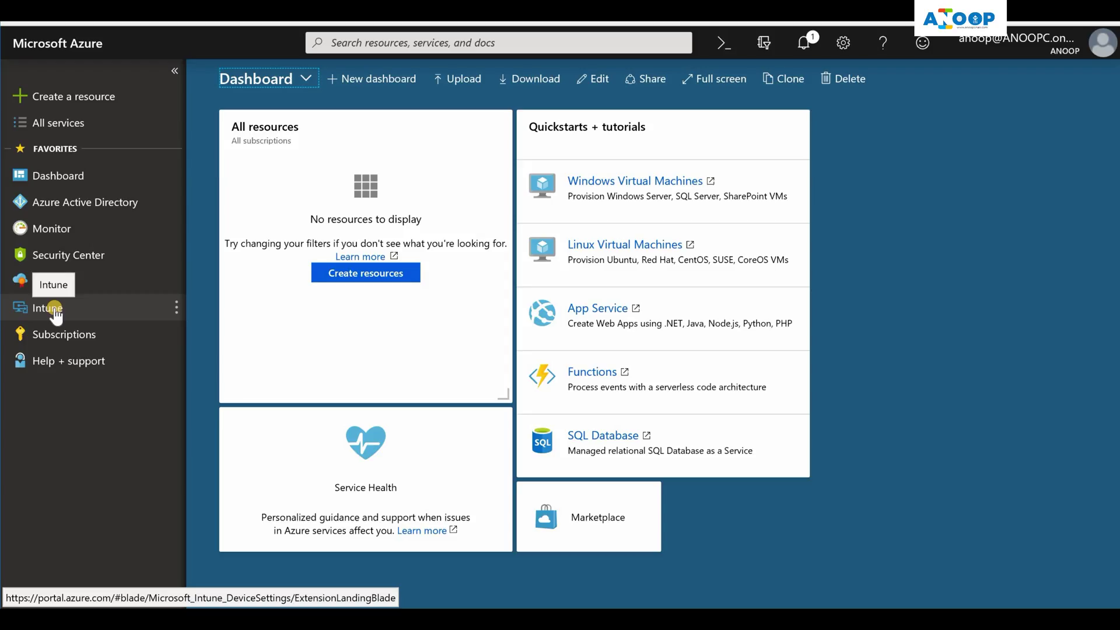
Open Microsoft Intune from the favorites and go to its Device enrollment blade
{"action": "left_click", "coordinate": [54, 309]}
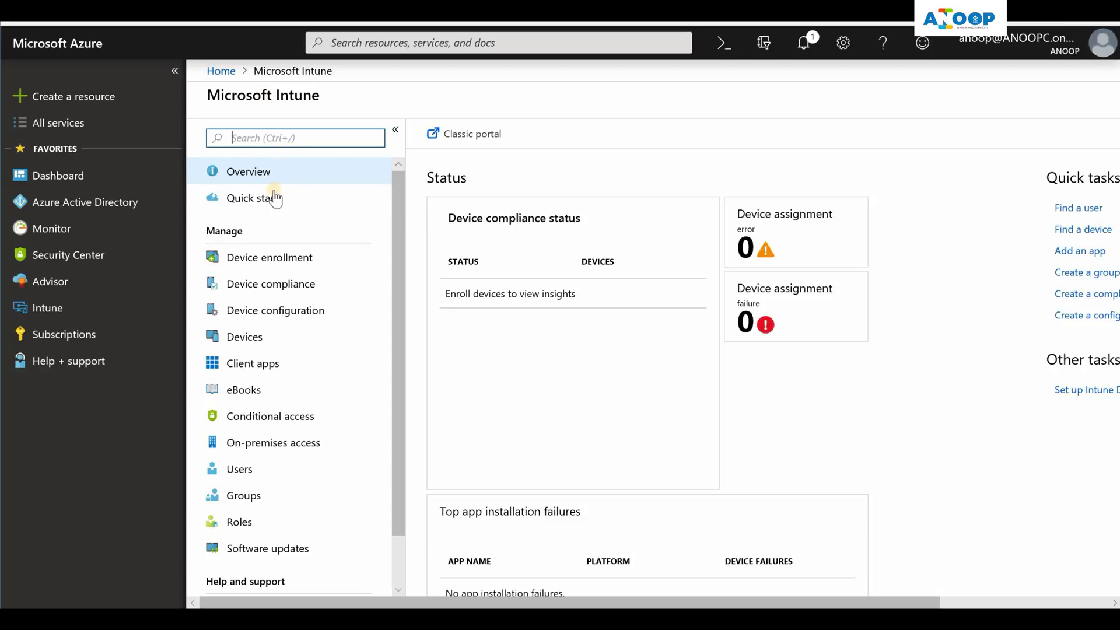
{"action": "left_click", "coordinate": [288, 263]}
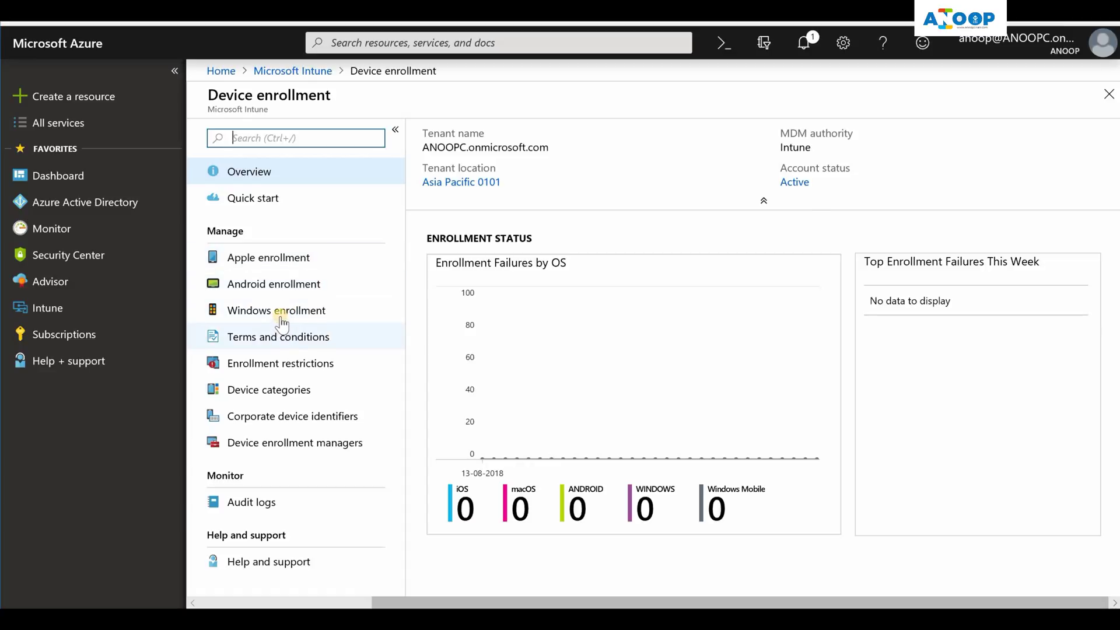
Open Enrollment restrictions and highlight the Device Limit and Device Type Restrictions headings
{"action": "left_click", "coordinate": [289, 371]}
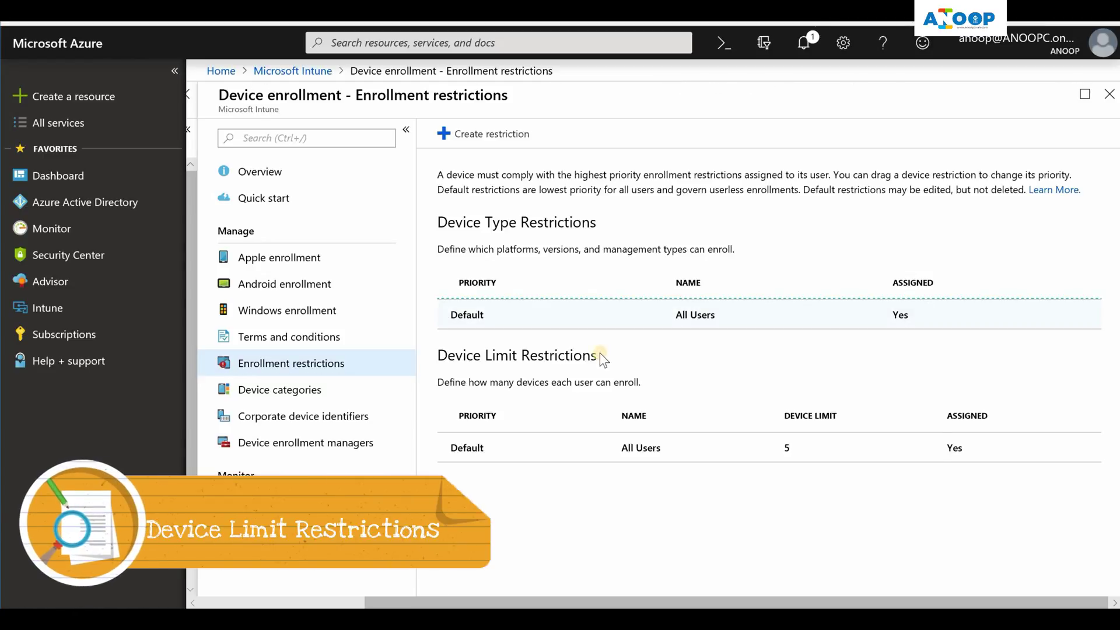
{"action": "left_click_drag", "start_coordinate": [597, 357], "coordinate": [437, 357]}
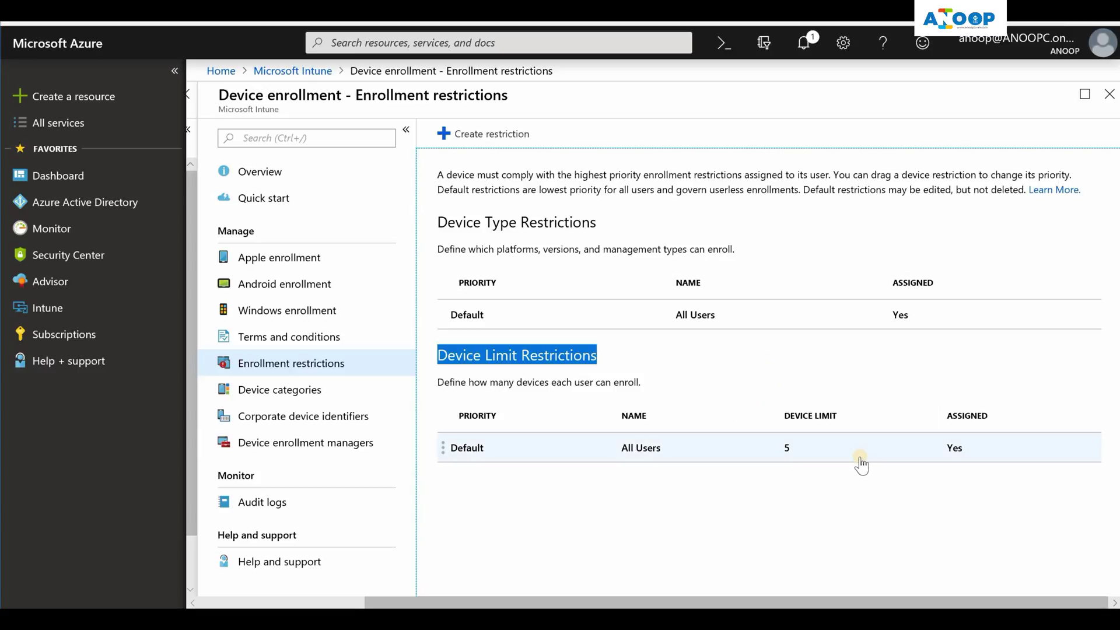
{"action": "left_click_drag", "start_coordinate": [596, 221], "coordinate": [448, 223]}
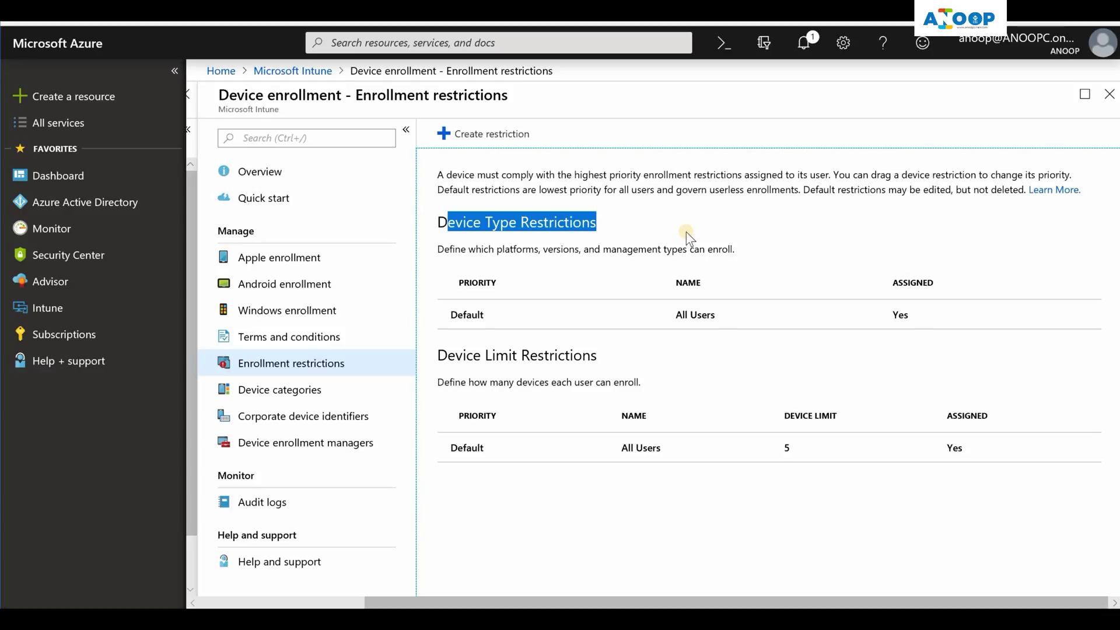
Open the default All Users device type restriction's Properties and its platform selection
{"action": "left_click", "coordinate": [507, 323]}
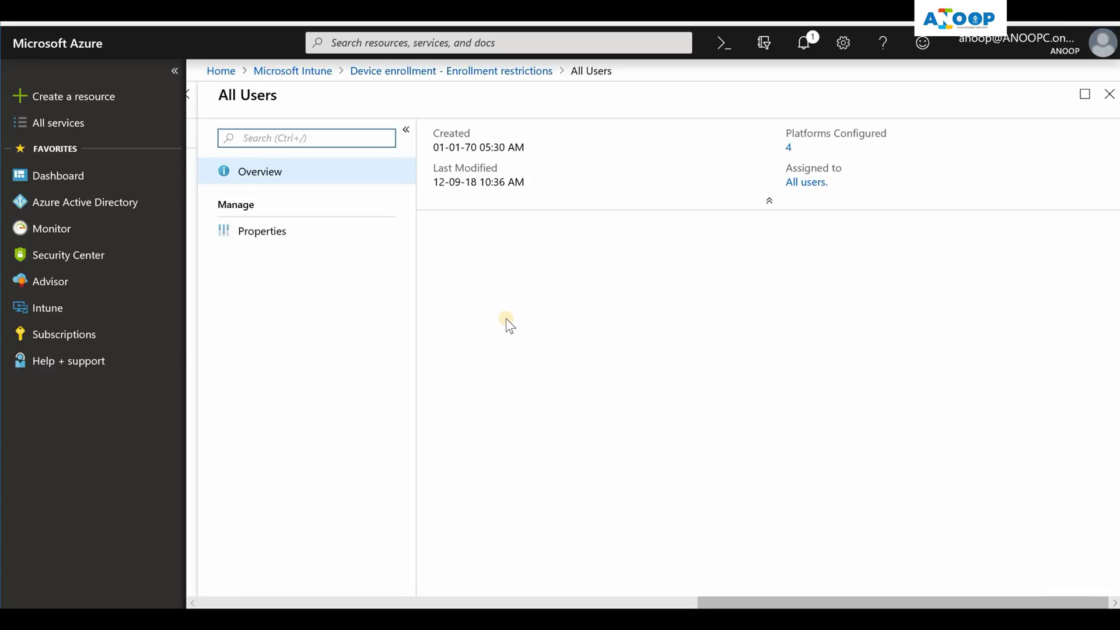
{"action": "left_click_drag", "start_coordinate": [613, 71], "coordinate": [575, 70]}
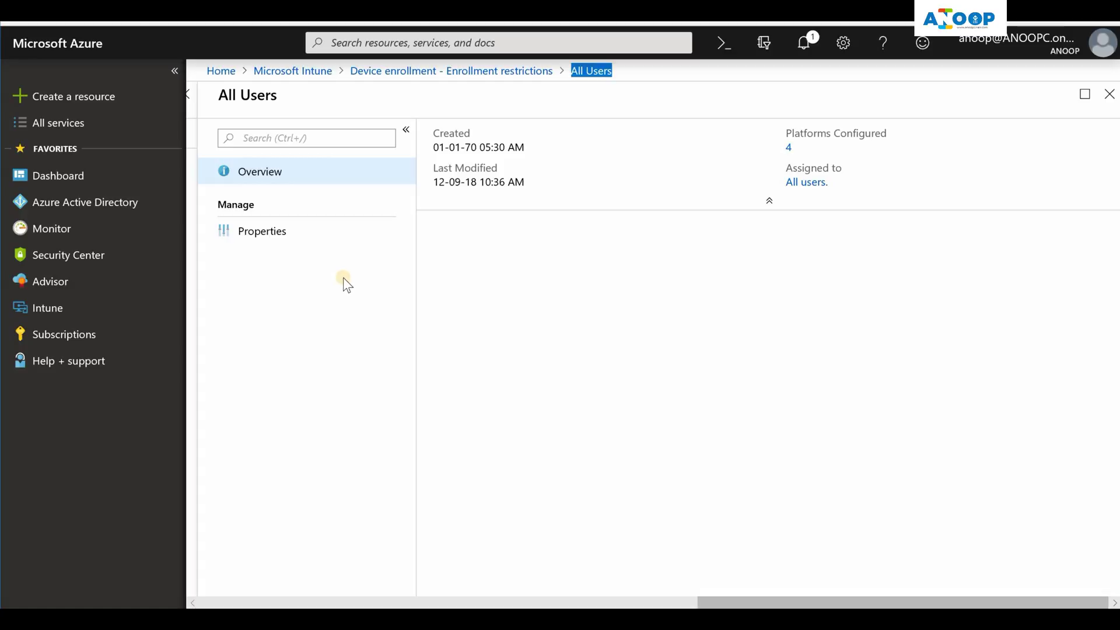
{"action": "left_click", "coordinate": [271, 231]}
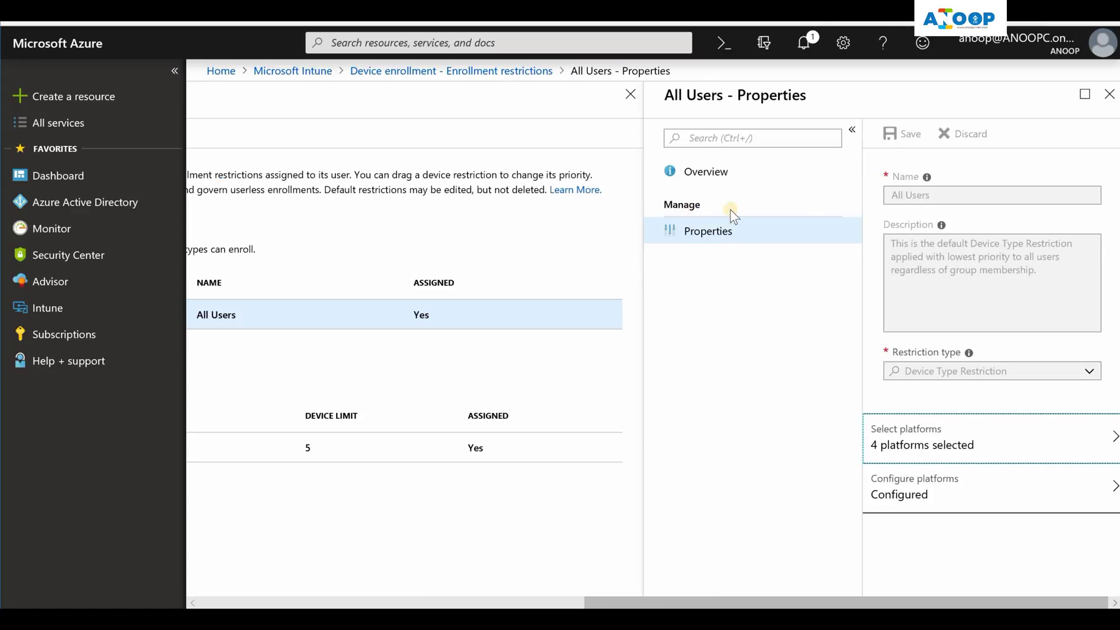
{"action": "left_click", "coordinate": [910, 453]}
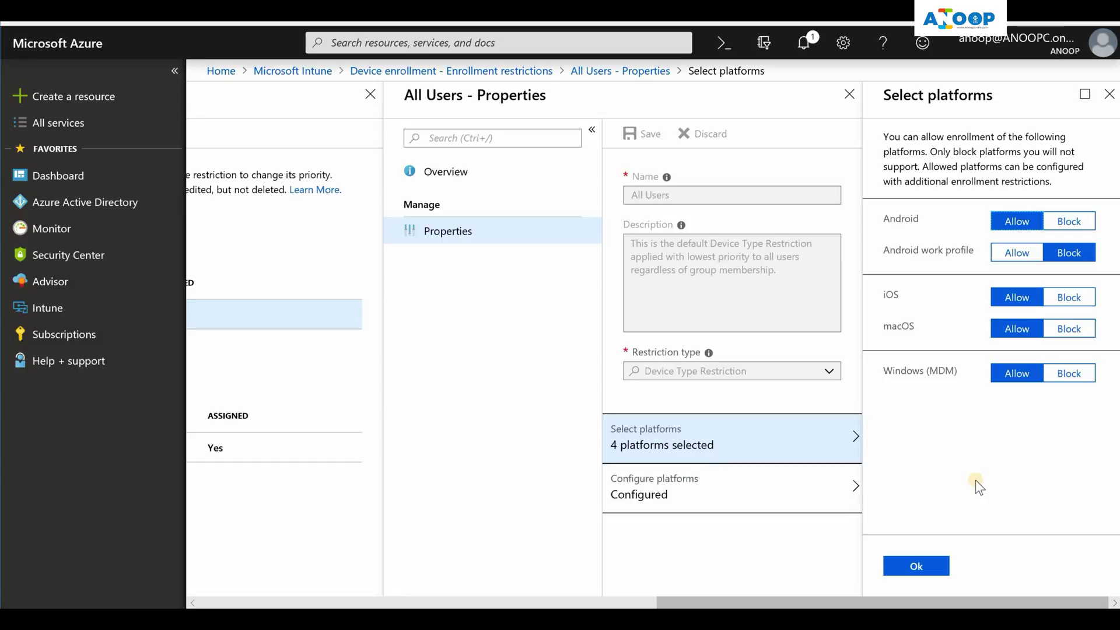
{"action": "left_click", "coordinate": [784, 494]}
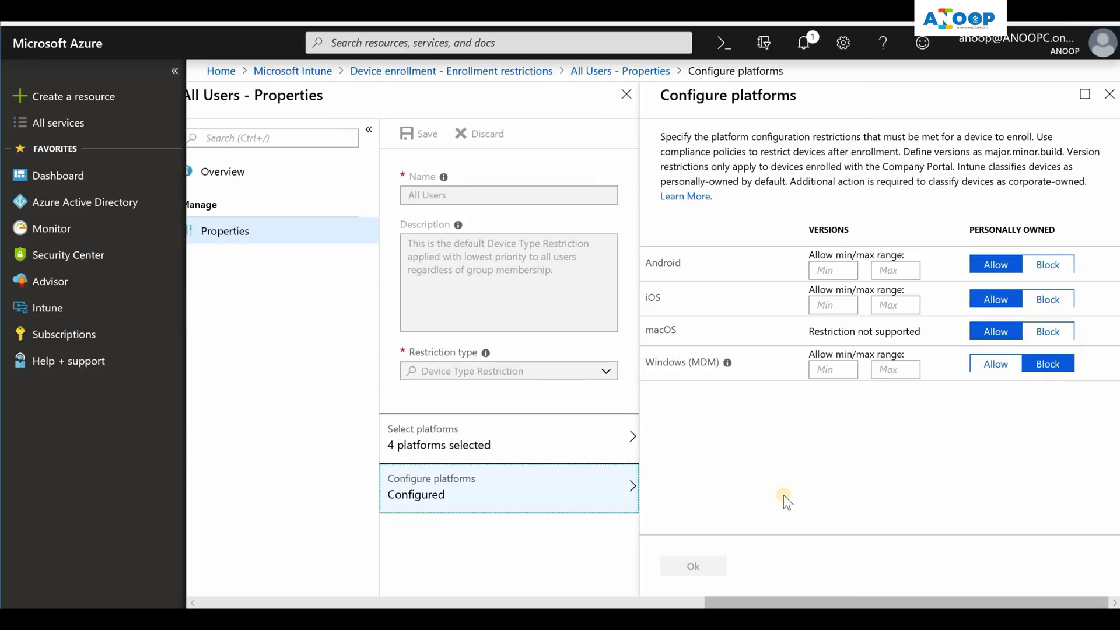
Set personally owned Windows (MDM) to Block in Configure platforms and confirm with Ok
{"action": "left_click", "coordinate": [537, 513]}
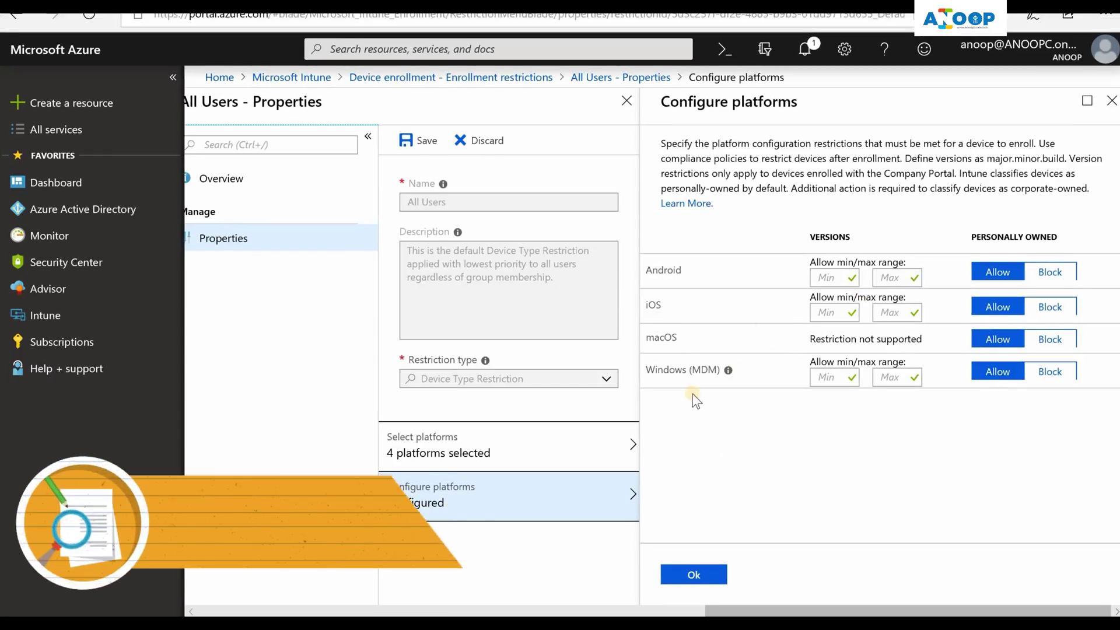
{"action": "left_click", "coordinate": [647, 374]}
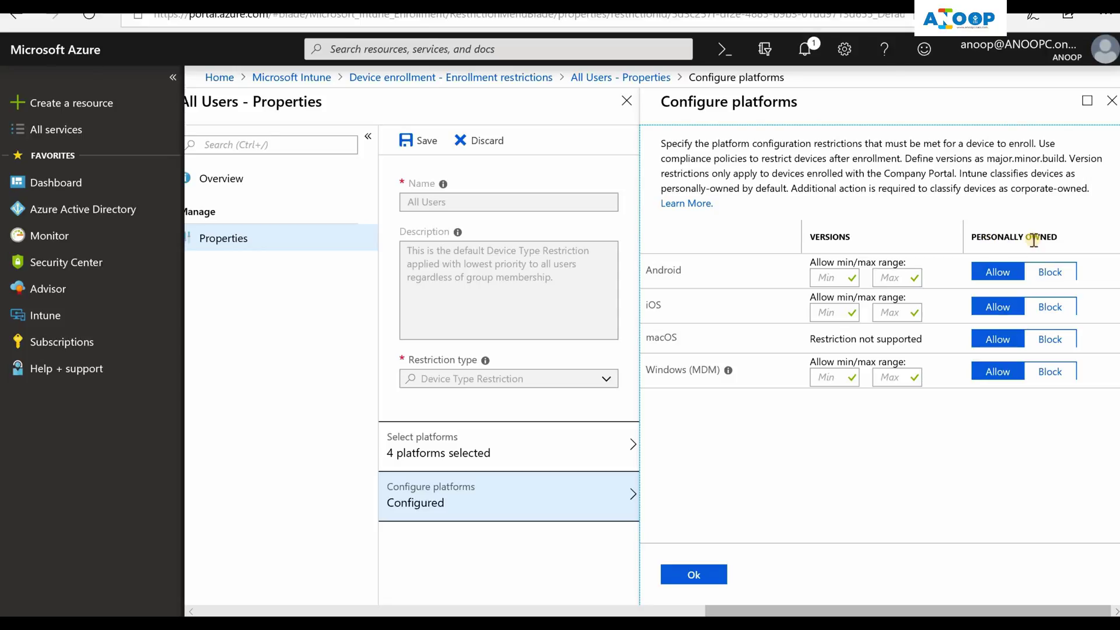
{"action": "left_click_drag", "start_coordinate": [1060, 237], "coordinate": [973, 237]}
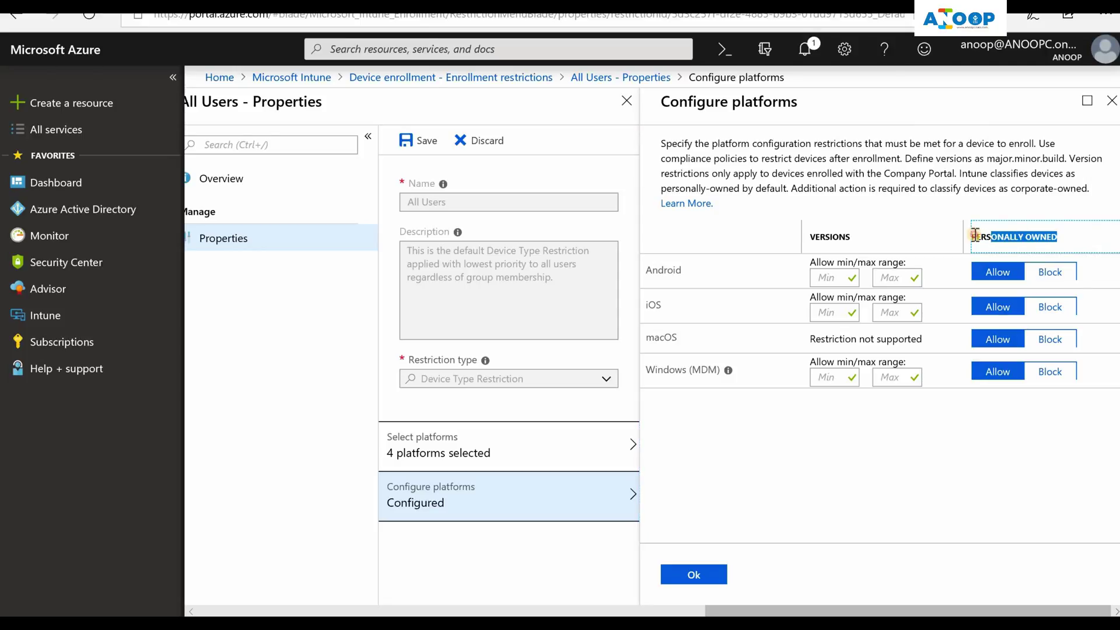
{"action": "left_click", "coordinate": [1053, 373]}
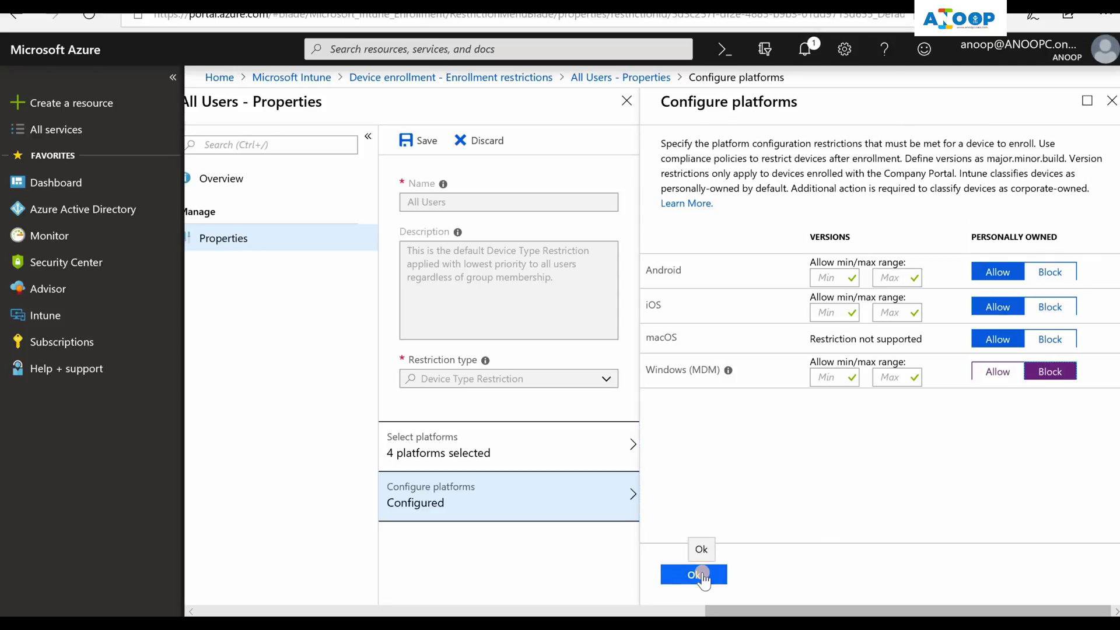
{"action": "left_click", "coordinate": [702, 574]}
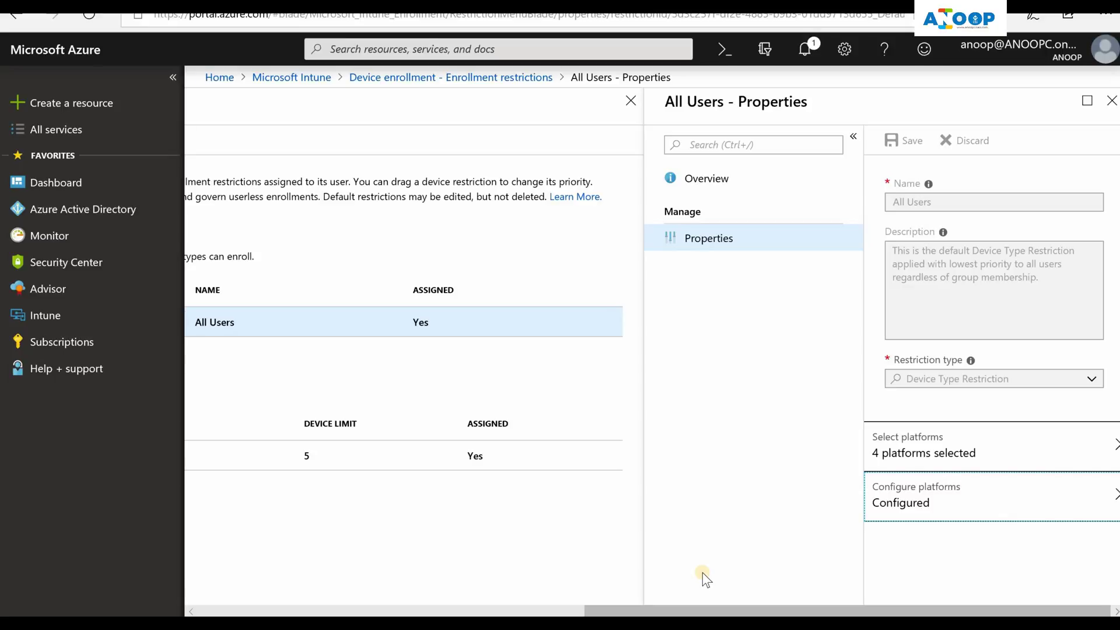
Recheck that personally owned Windows (MDM) is still set to Block
{"action": "left_click", "coordinate": [920, 506]}
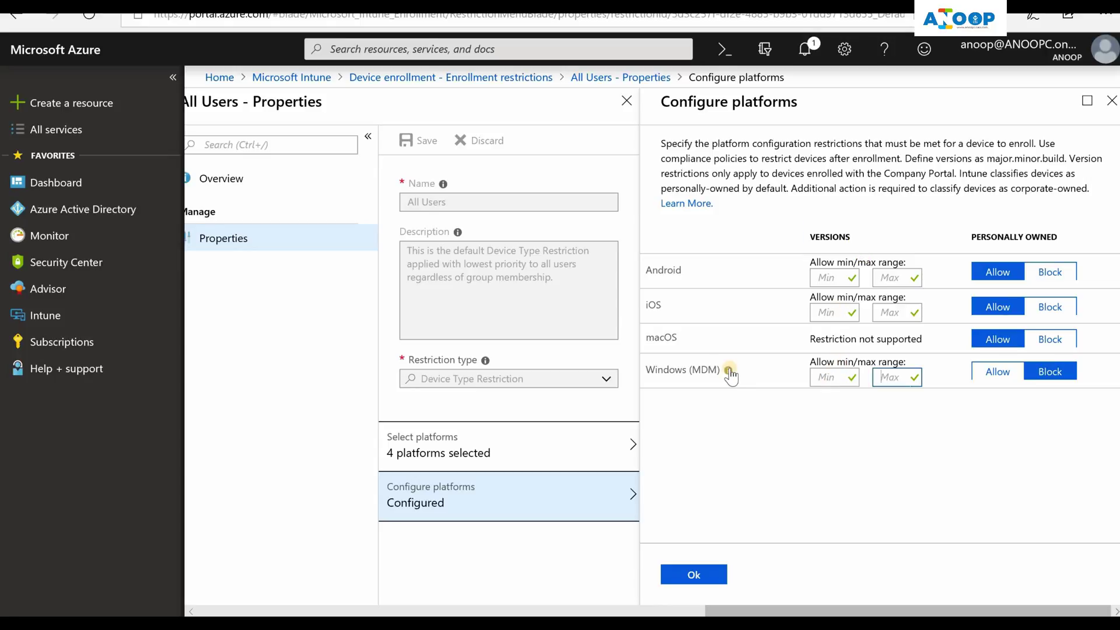
{"action": "mouse_move", "coordinate": [729, 373]}
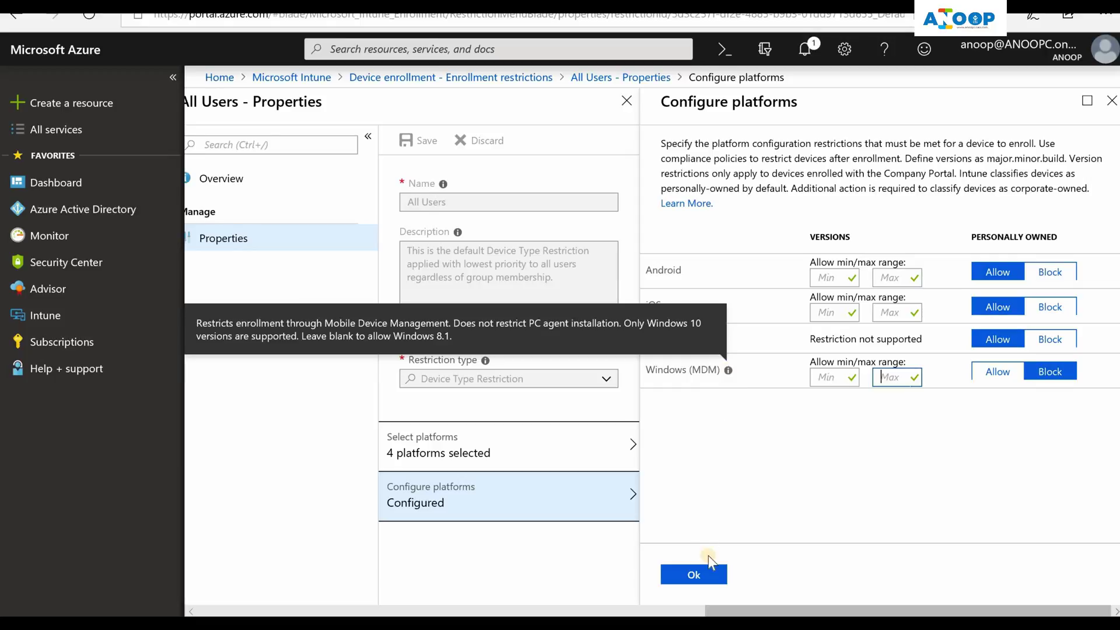
{"action": "left_click", "coordinate": [705, 573]}
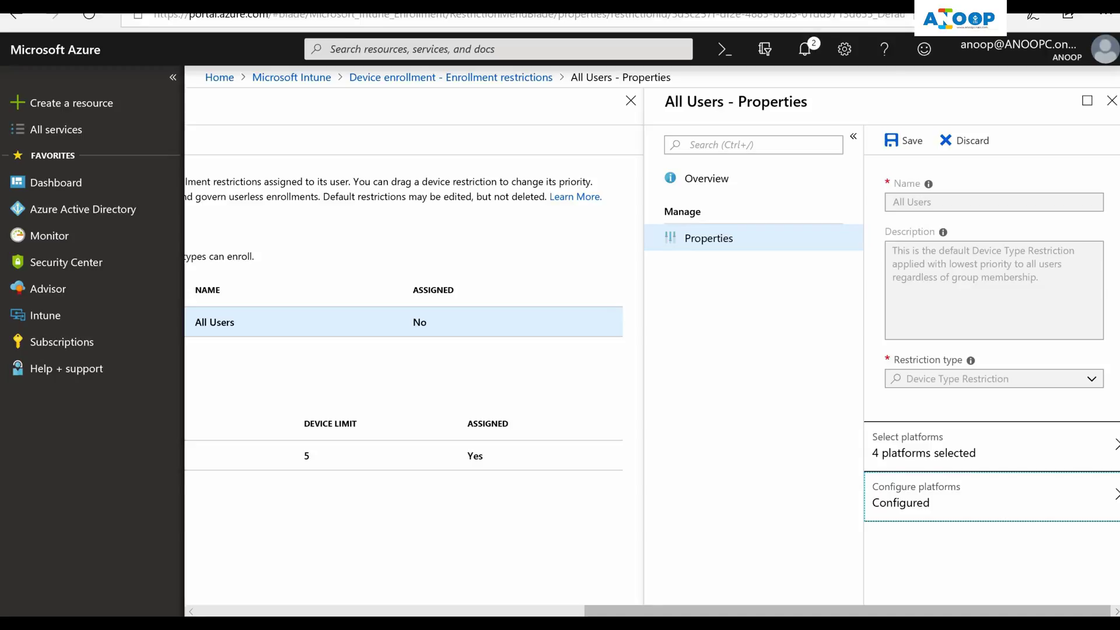
Save the All Users restriction, dismiss the notification and close its Properties blade
{"action": "left_click", "coordinate": [909, 143]}
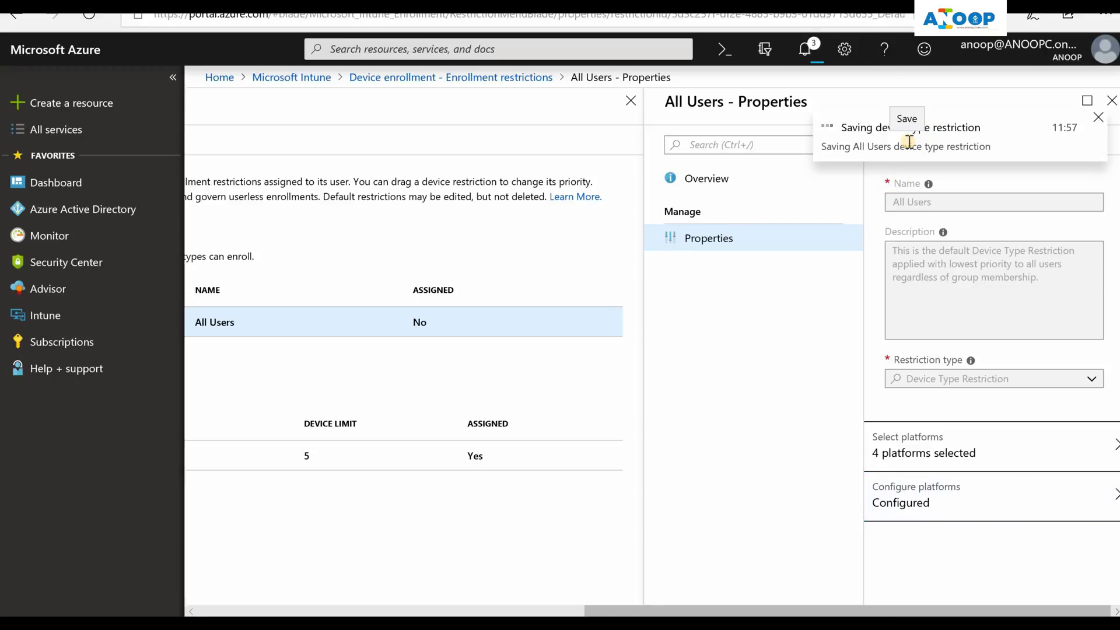
{"action": "left_click", "coordinate": [1097, 118]}
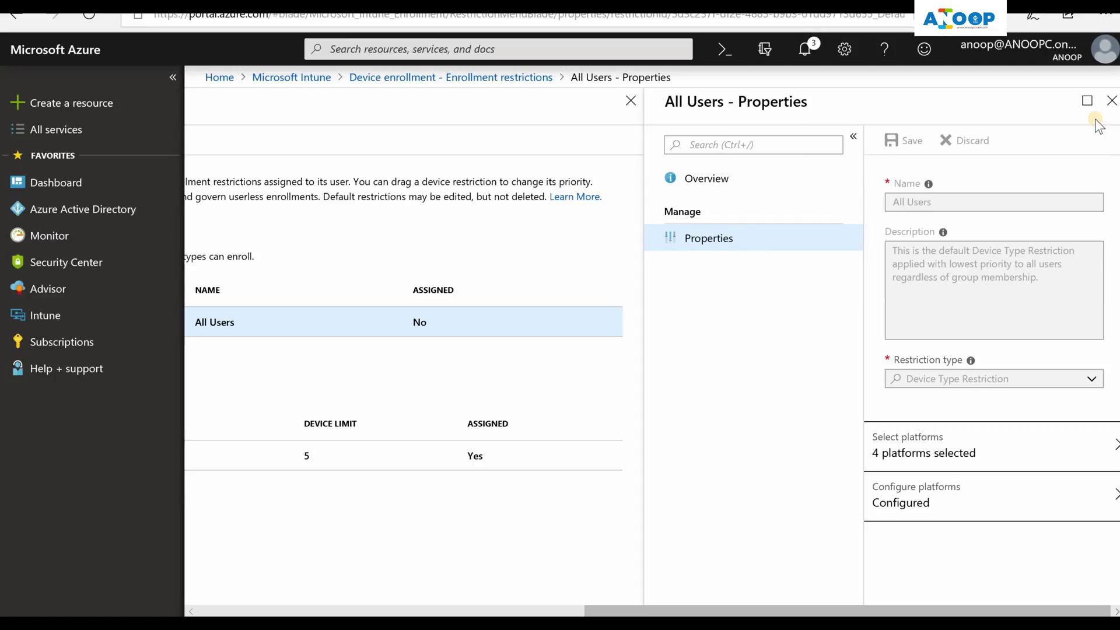
{"action": "left_click", "coordinate": [1111, 102]}
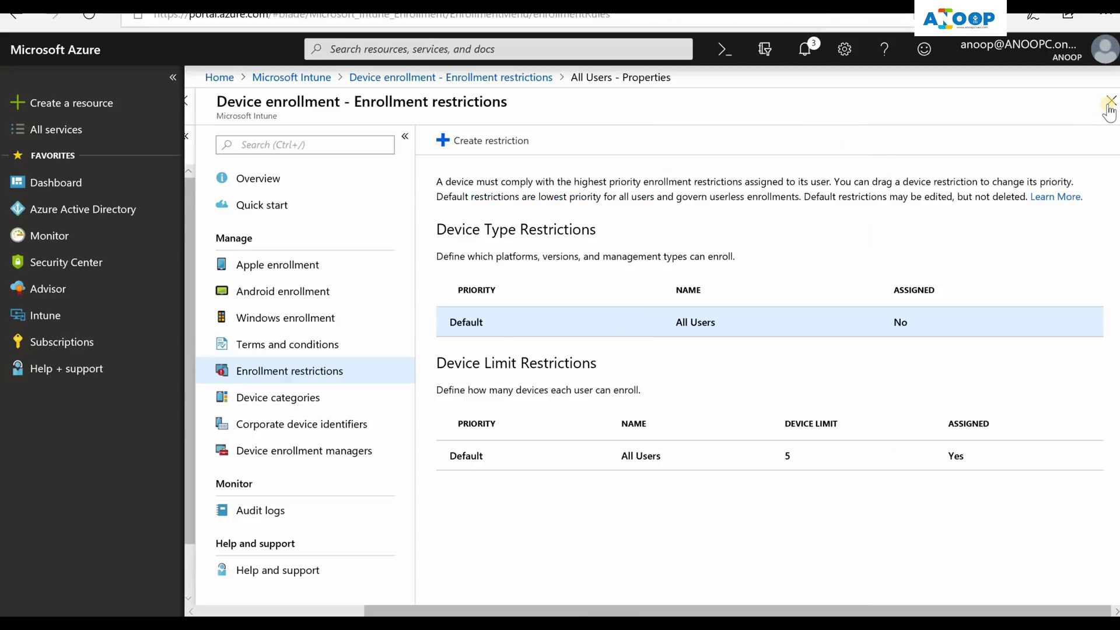
{"action": "left_click", "coordinate": [657, 322]}
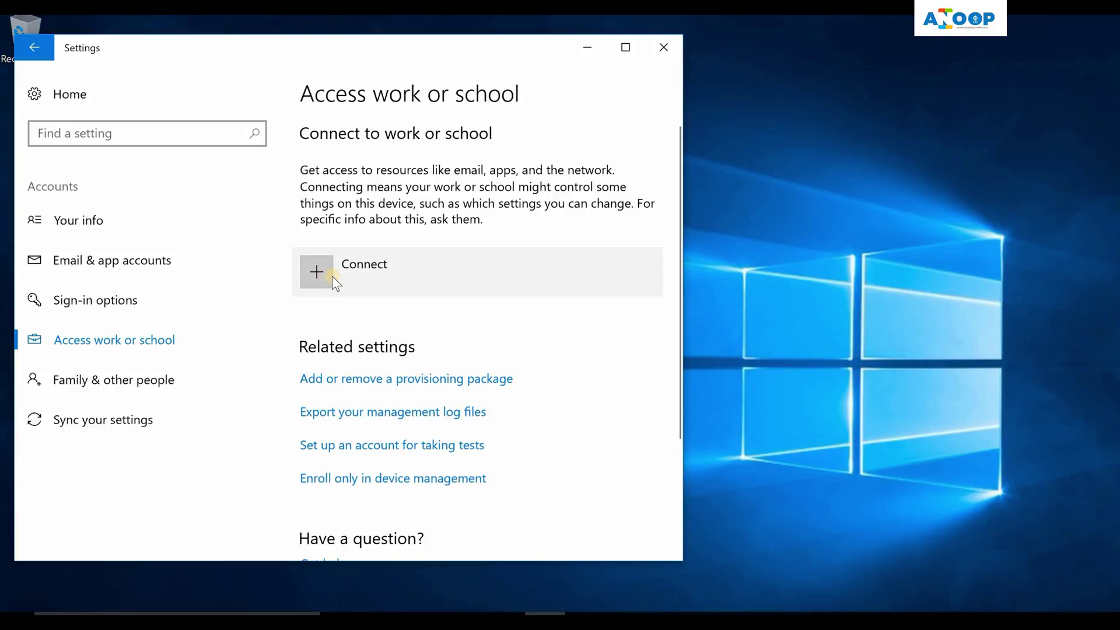
Connect the test PC to the work account by pasting the e-mail and password and signing in
{"action": "left_click", "coordinate": [317, 272]}
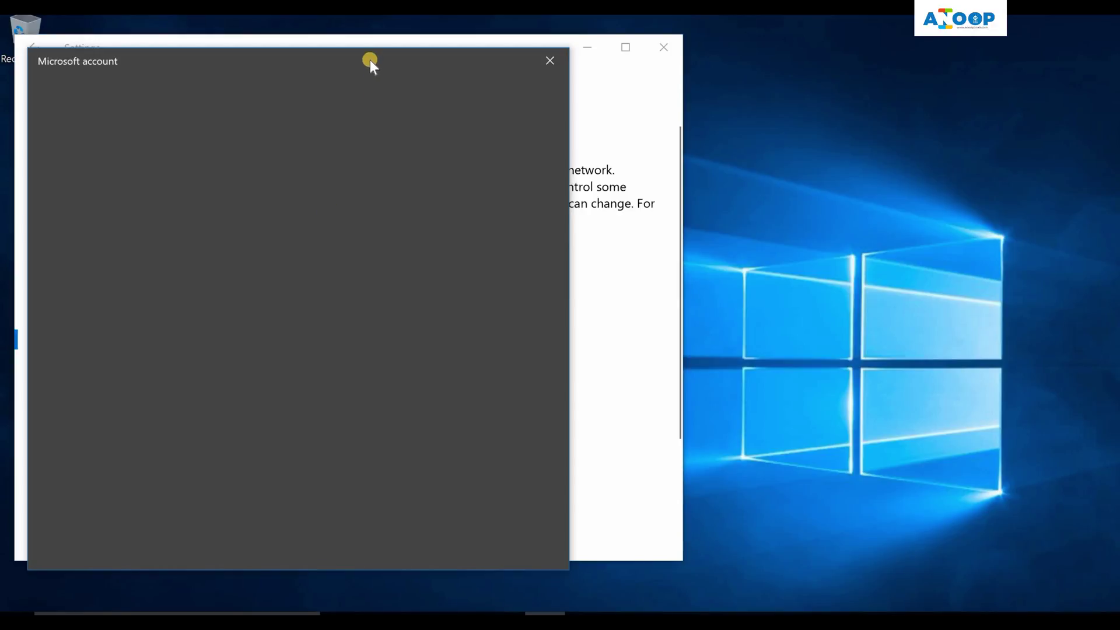
{"action": "left_click_drag", "start_coordinate": [370, 60], "coordinate": [661, 65]}
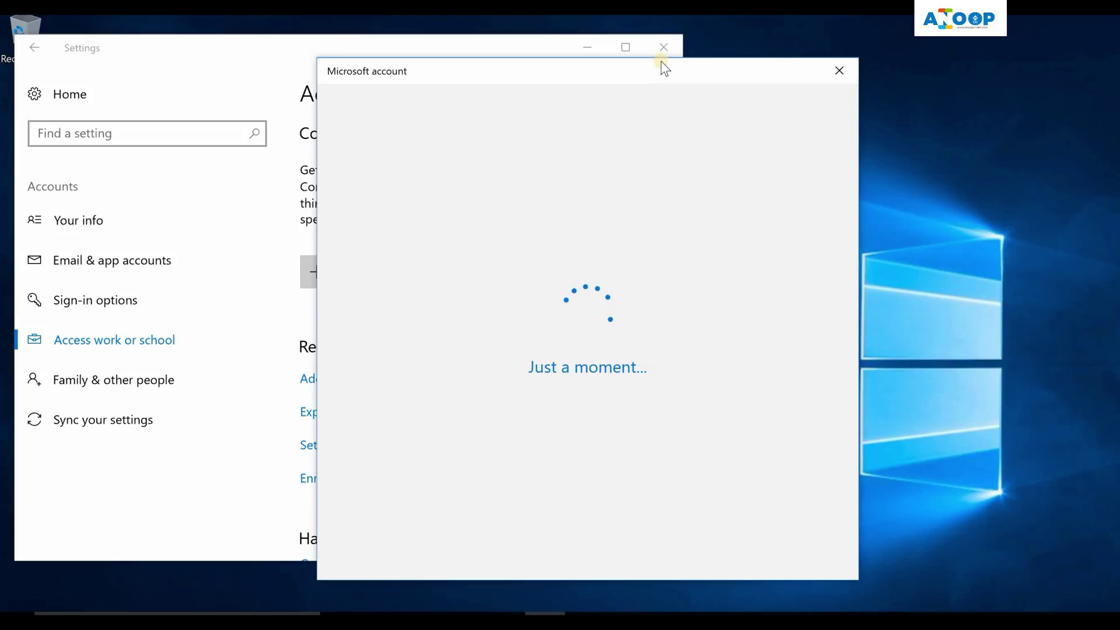
{"action": "left_click_drag", "start_coordinate": [733, 37], "coordinate": [734, 43]}
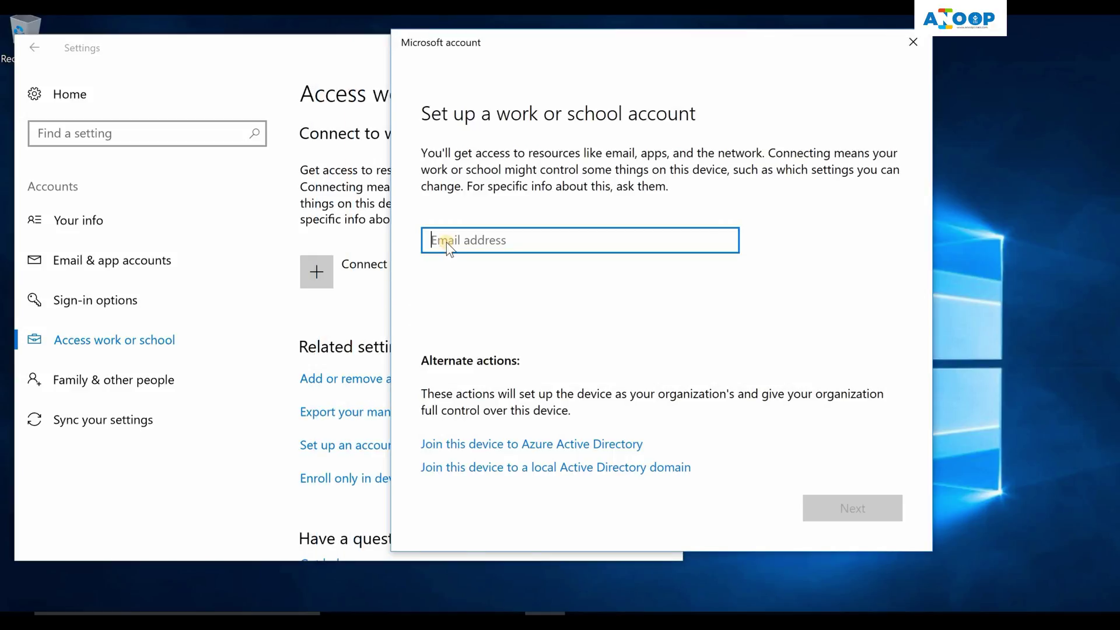
{"action": "key", "text": "ctrl+v"}
{"action": "left_click", "coordinate": [834, 512]}
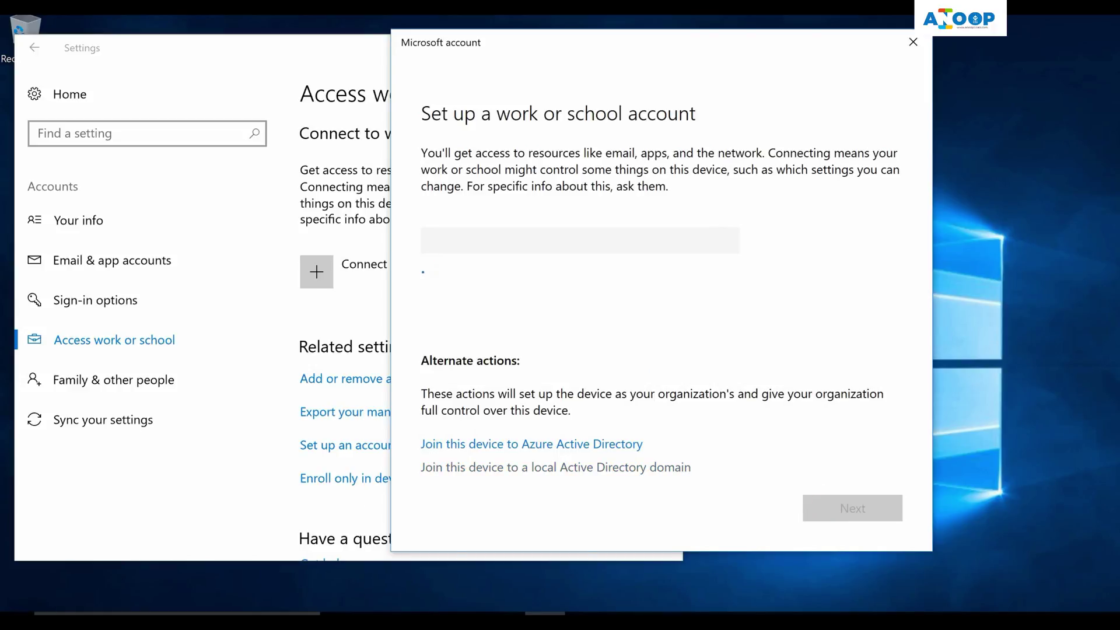
{"action": "key", "text": "ctrl+v"}
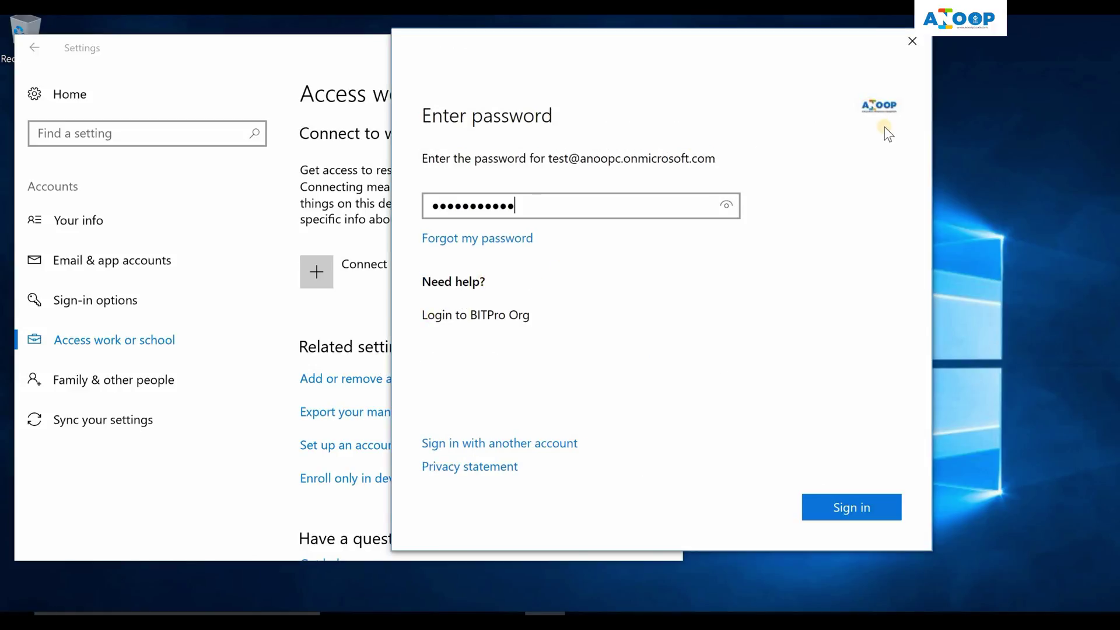
{"action": "left_click", "coordinate": [823, 507]}
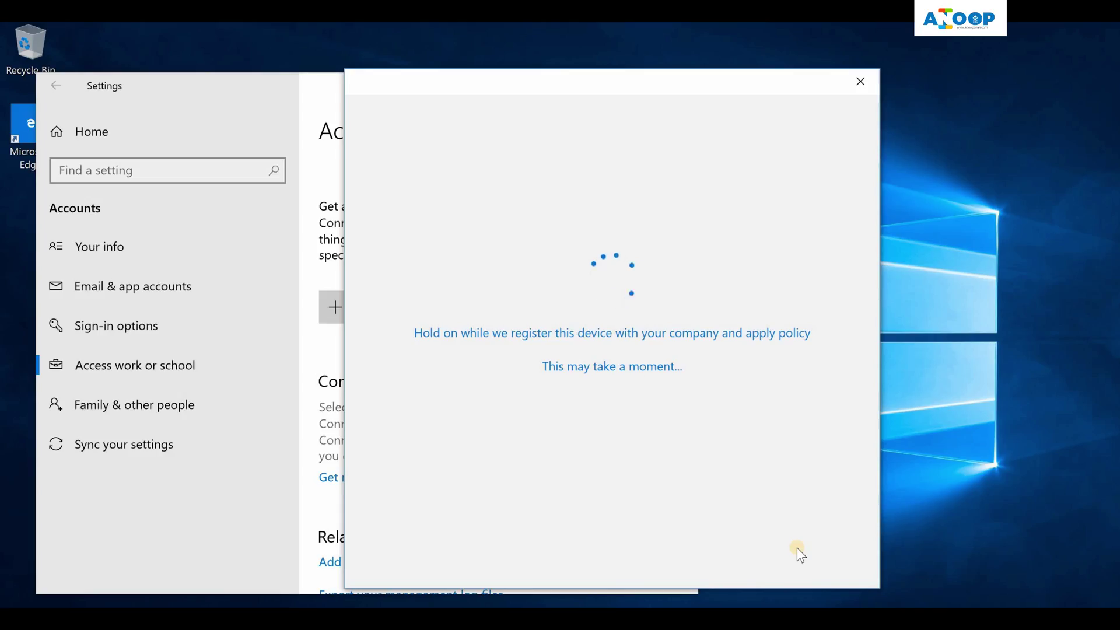
{"action": "left_click", "coordinate": [797, 547]}
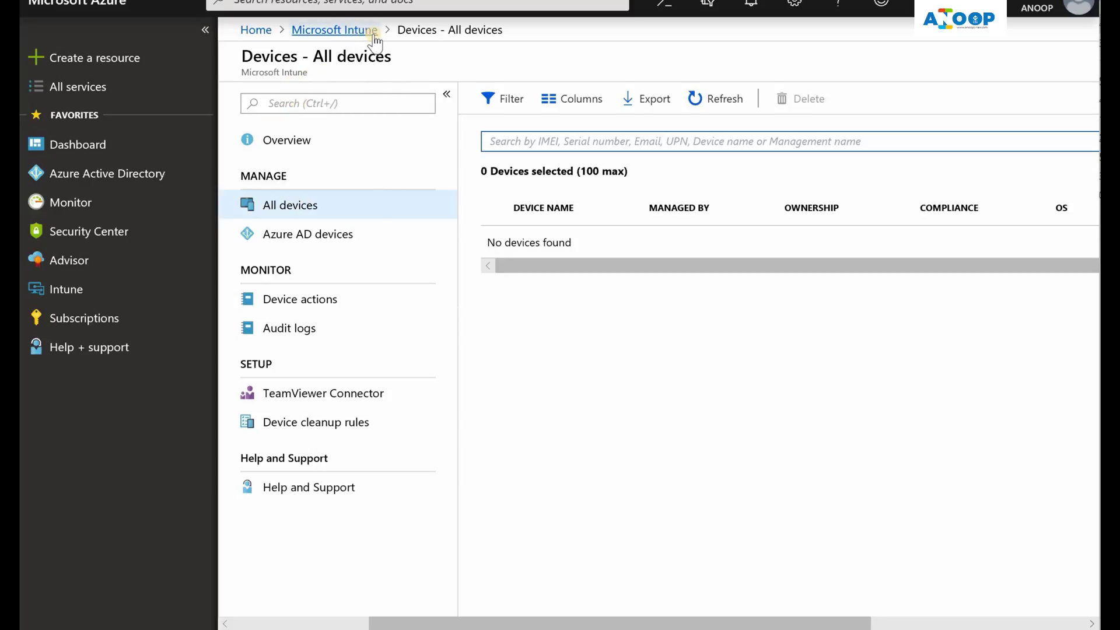
List Azure AD devices, widen the JOIN TYPE column, and open the test DESKTOP's details
{"action": "left_click", "coordinate": [338, 244]}
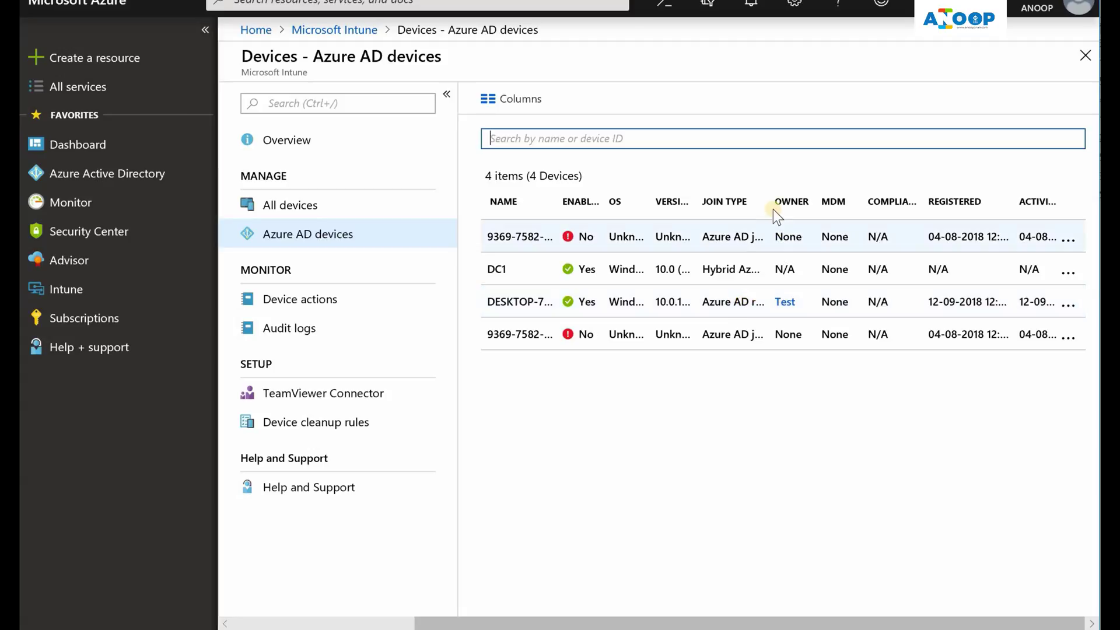
{"action": "left_click_drag", "start_coordinate": [766, 202], "coordinate": [834, 211]}
{"action": "left_click", "coordinate": [762, 310]}
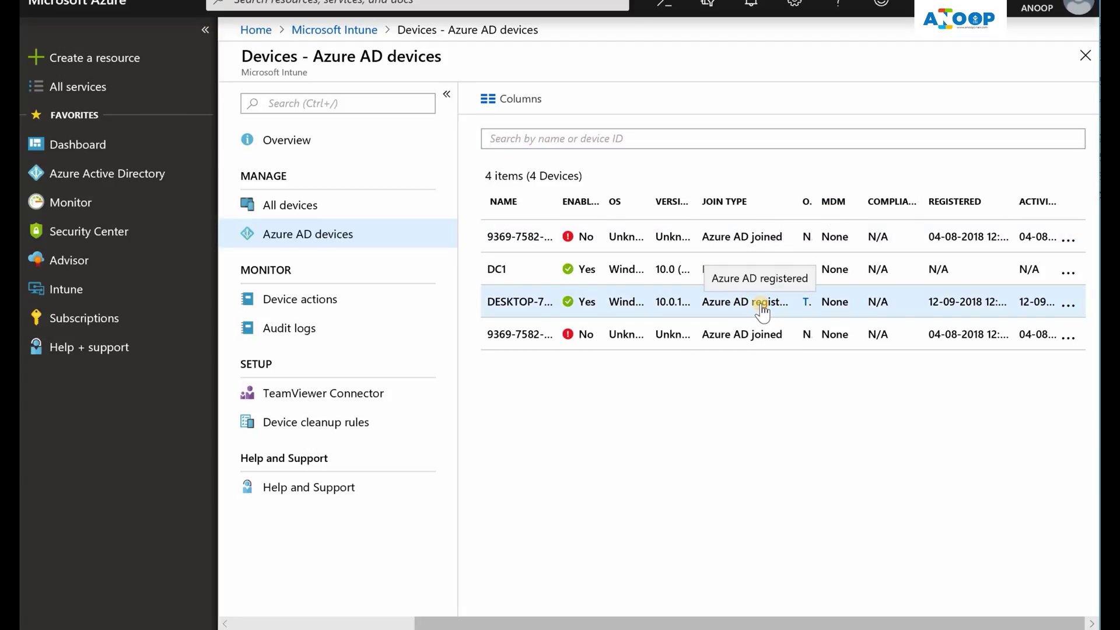